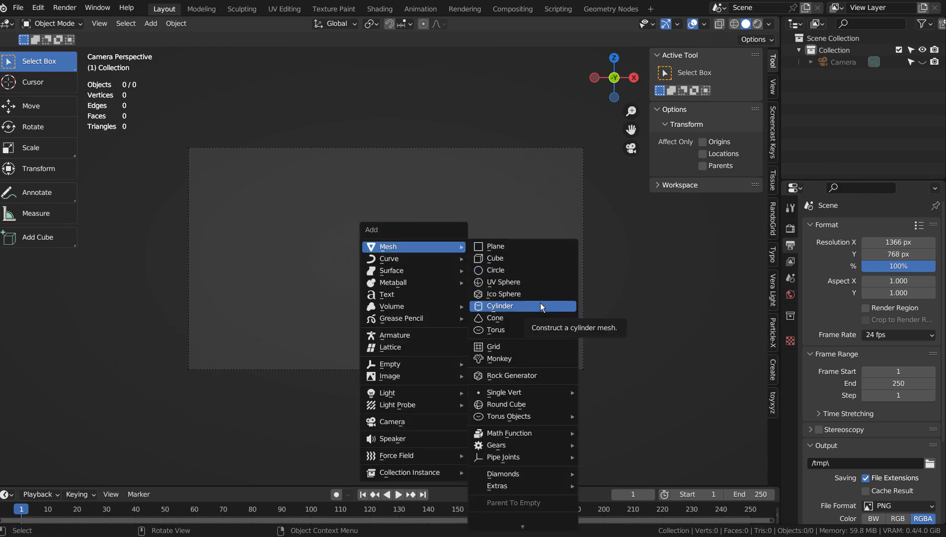
# Add a cylinder stretched along Z to about twice its height, and lower it by about 0.51 m.
pyautogui.click(541, 305)
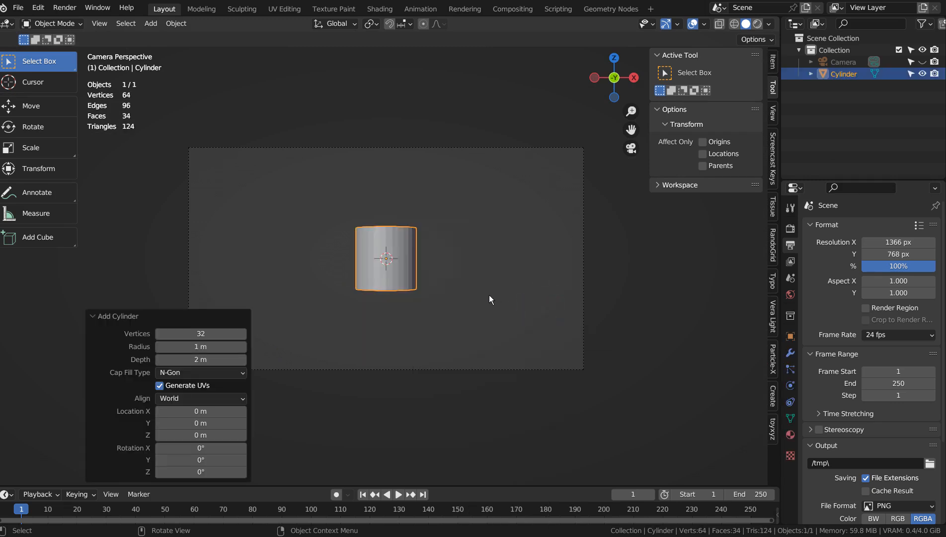
pyautogui.press('s')
pyautogui.press('z')
pyautogui.click(595, 292)
pyautogui.press('g')
pyautogui.press('z')
pyautogui.click(581, 304)
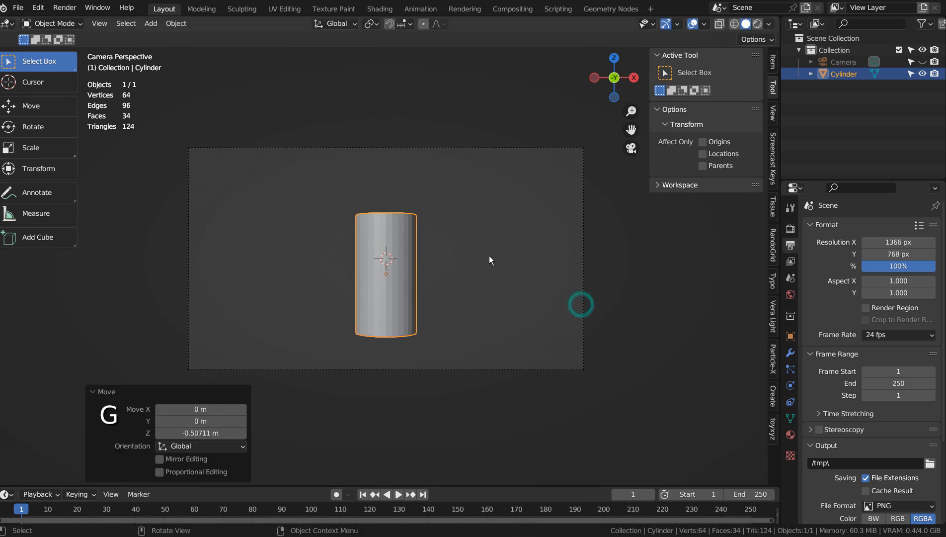
# Add a monkey head mesh and raise it about 1.11 m along Z to the top of the cylinder.
pyautogui.hotkey('shift', 'a')
pyautogui.moveTo(453, 236)
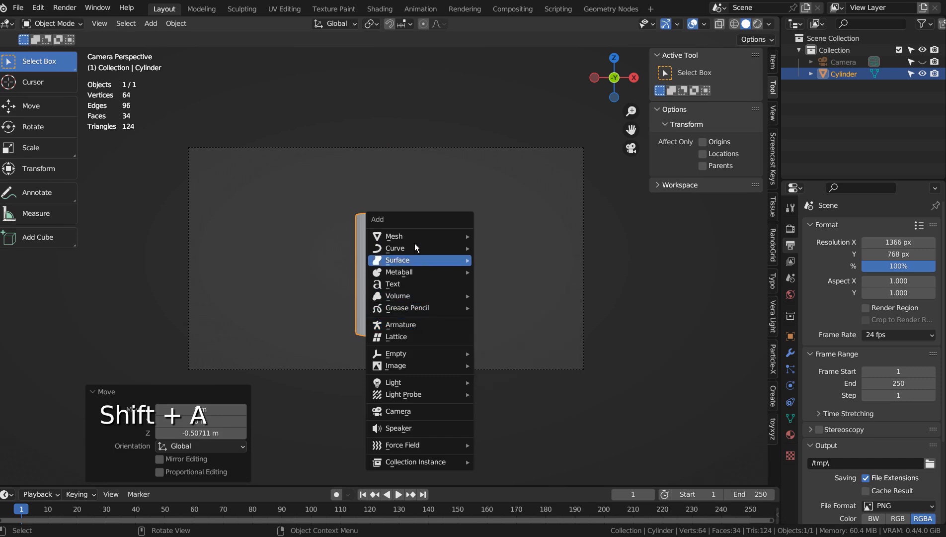
pyautogui.click(526, 356)
pyautogui.press('g')
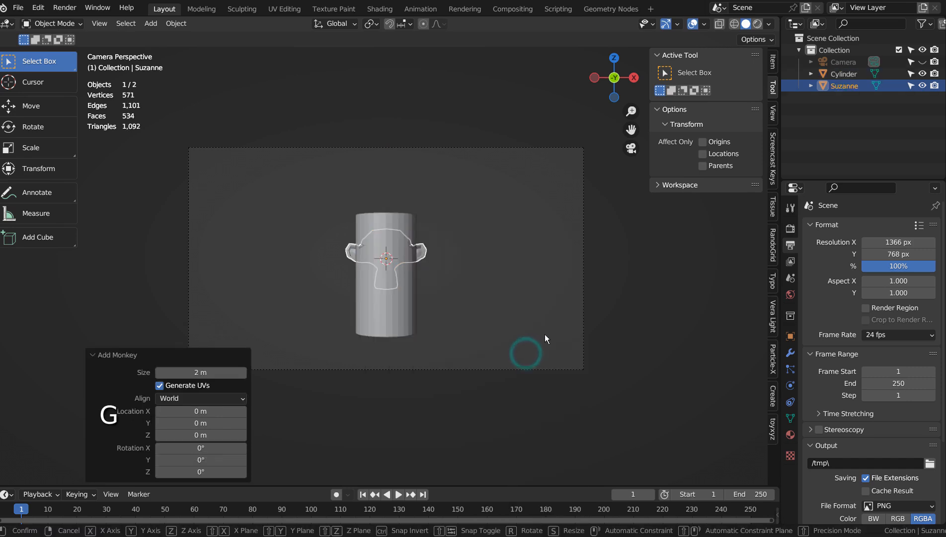
pyautogui.press('z')
pyautogui.click(541, 299)
# Move the monkey head forward along Y so its face sits in front of the cylinder.
pyautogui.press('KP_3')
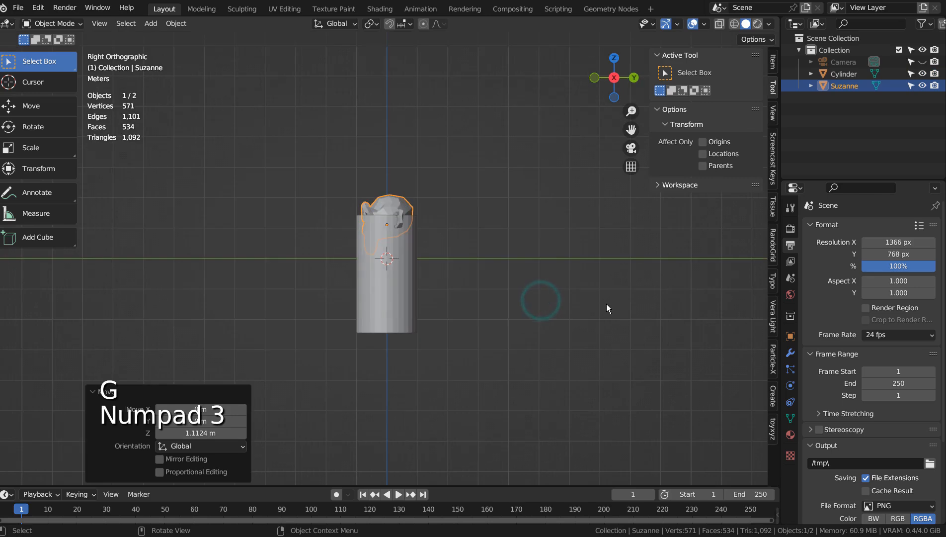
pyautogui.press('g')
pyautogui.press('y')
pyautogui.click(576, 304)
pyautogui.press('KP_0')
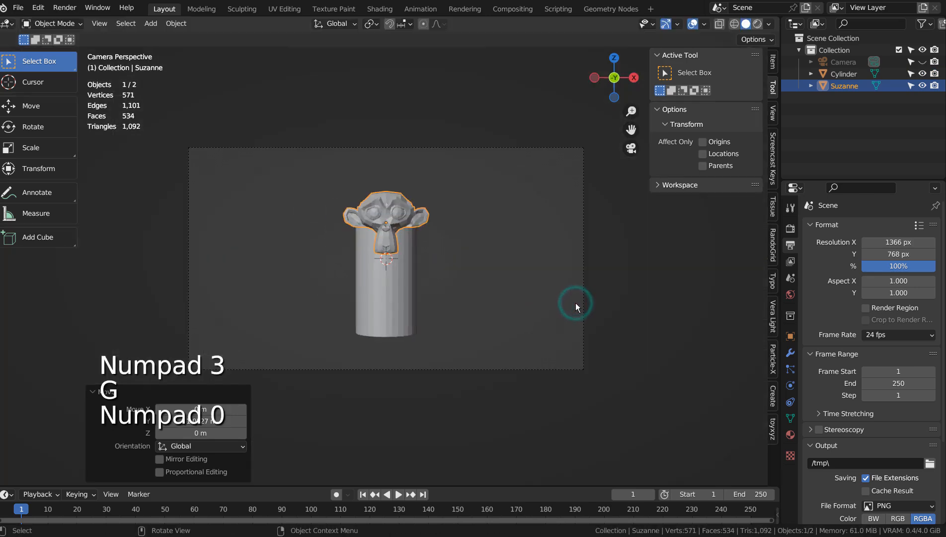
# Taper the cylinder into a body by scaling down its top face.
pyautogui.click(384, 314)
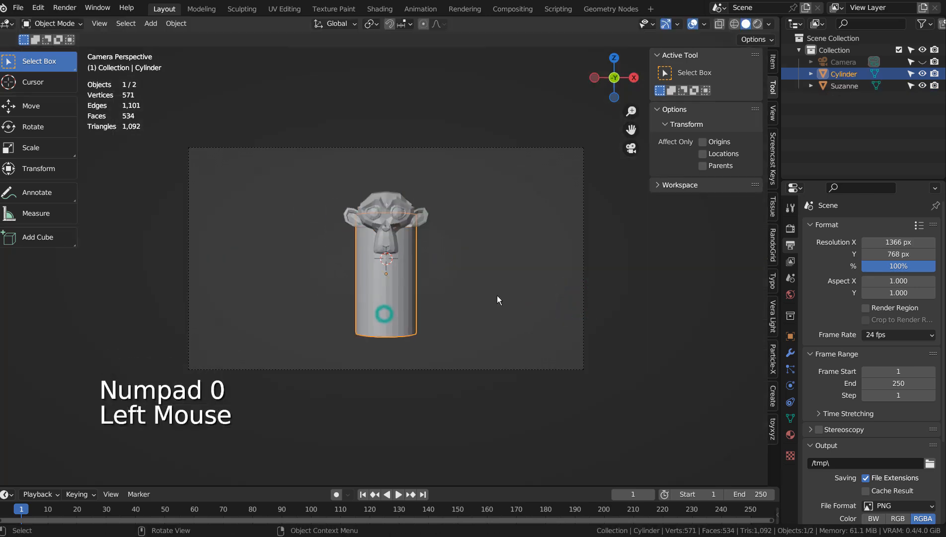
pyautogui.press('Tab')
pyautogui.middleClick(517, 275)
pyautogui.press('3')
pyautogui.click(388, 225)
pyautogui.press('s')
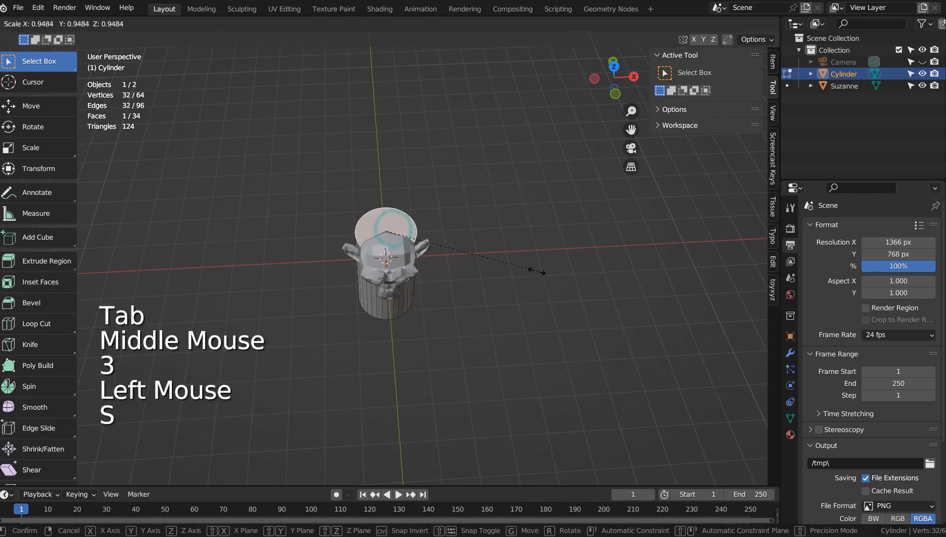
pyautogui.press('Tab')
pyautogui.press('KP_0')
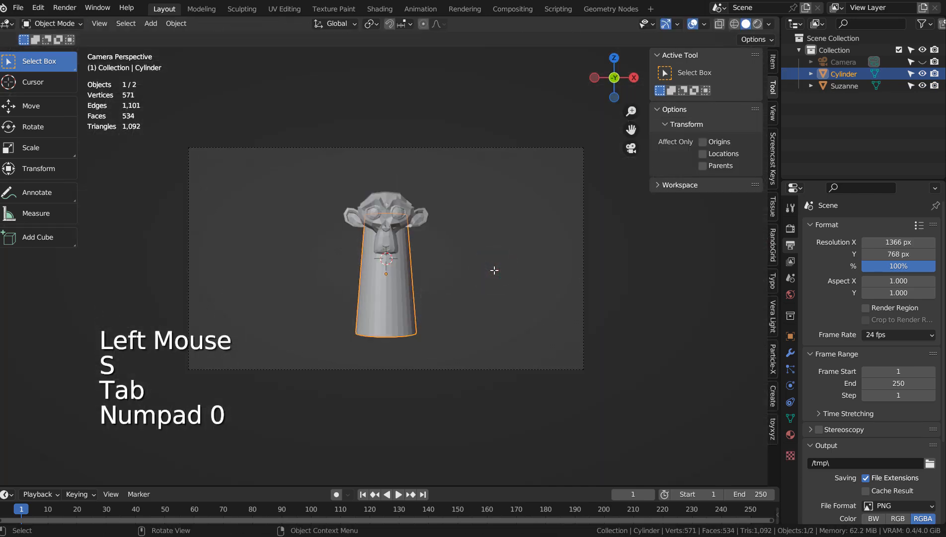
pyautogui.click(497, 274)
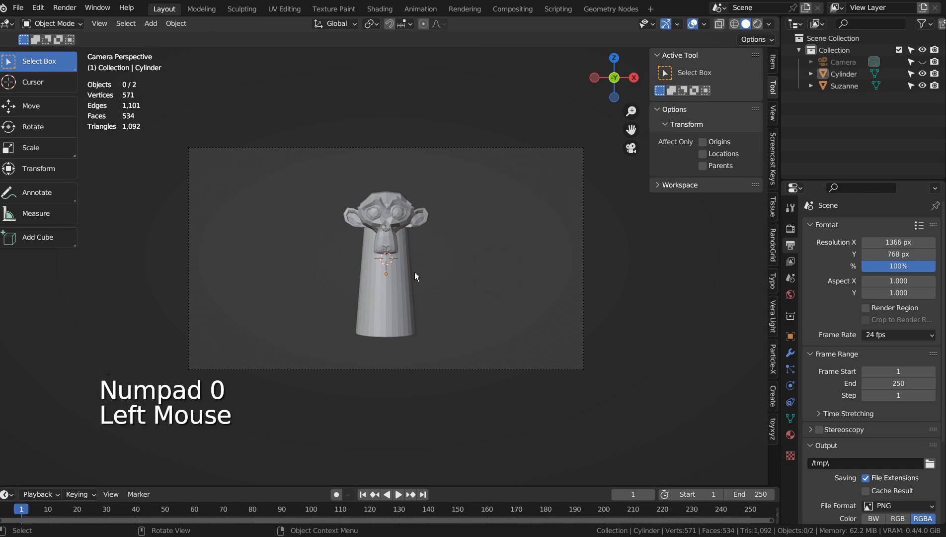
# Add a cube for the gift box and scale it to about 0.5.
pyautogui.hotkey('shift', 'a')
pyautogui.moveTo(433, 265)
pyautogui.click(477, 272)
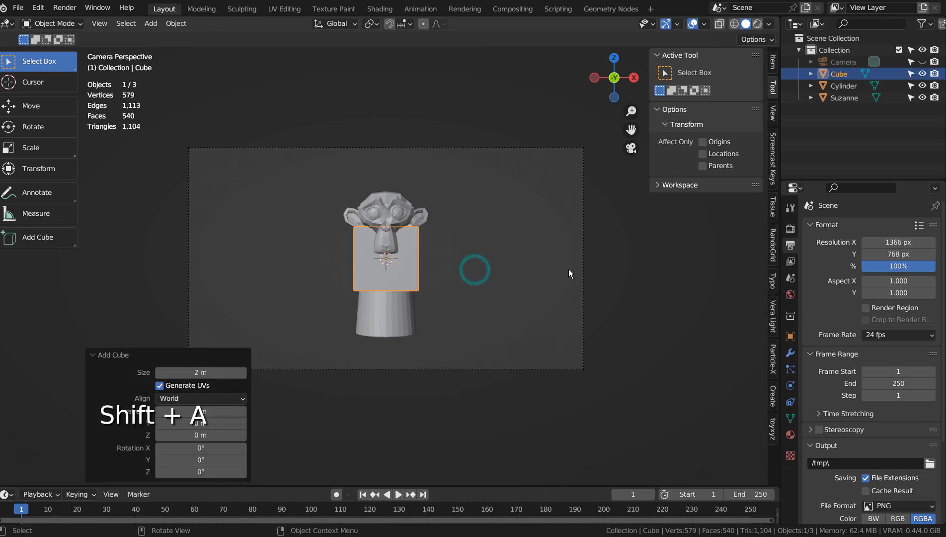
pyautogui.press('g')
pyautogui.press('s')
pyautogui.click(477, 272)
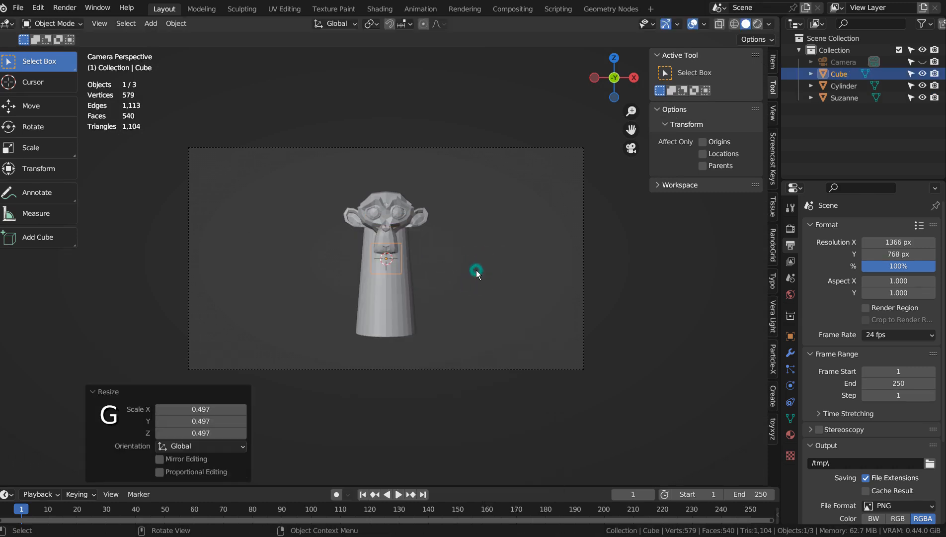
# Move the cube about 1.89 m forward along Y and lower it about 0.53 m to sit in front of the body.
pyautogui.press('g')
pyautogui.press('y')
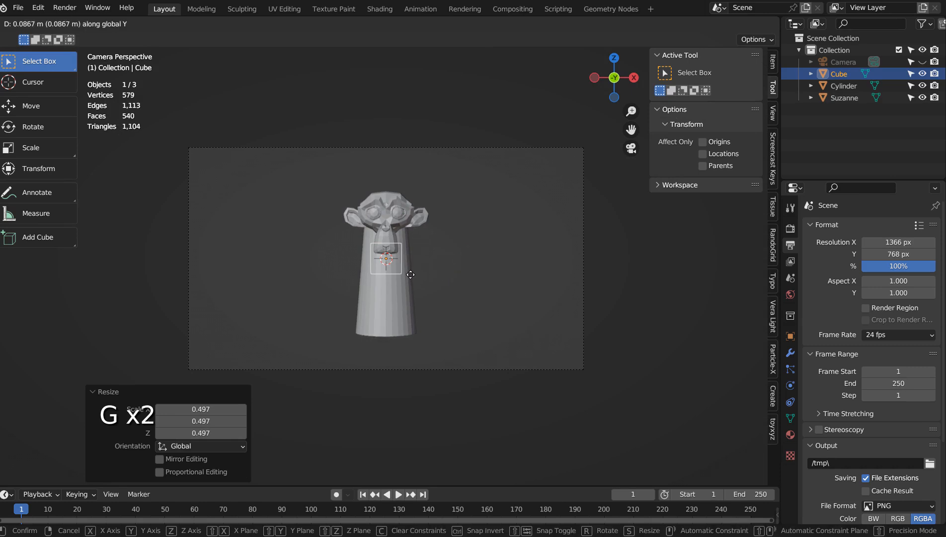
pyautogui.click(463, 249)
pyautogui.press('g')
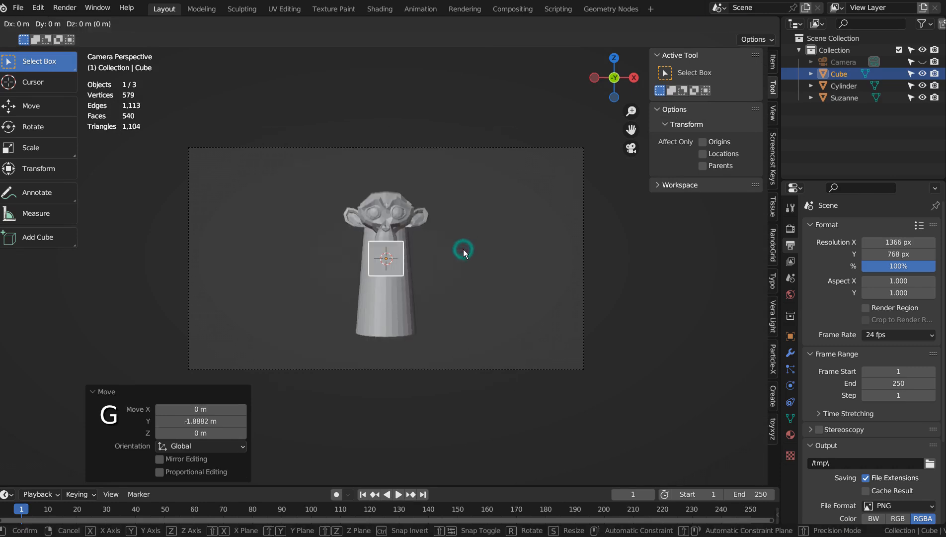
pyautogui.press('z')
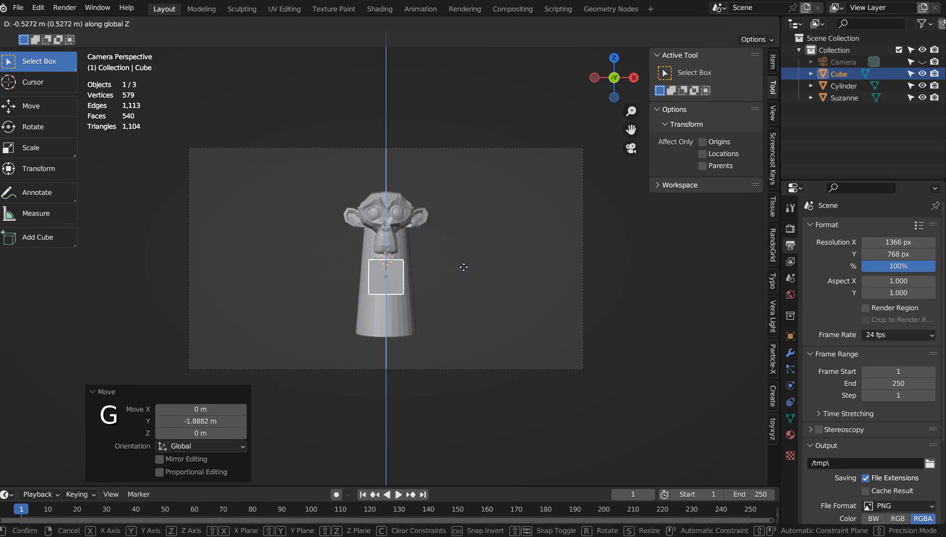
pyautogui.click(465, 268)
pyautogui.click(488, 258)
pyautogui.moveTo(561, 294); pyautogui.dragTo(585, 287)
pyautogui.scroll(1, 585, 286)
pyautogui.press('KP_0')
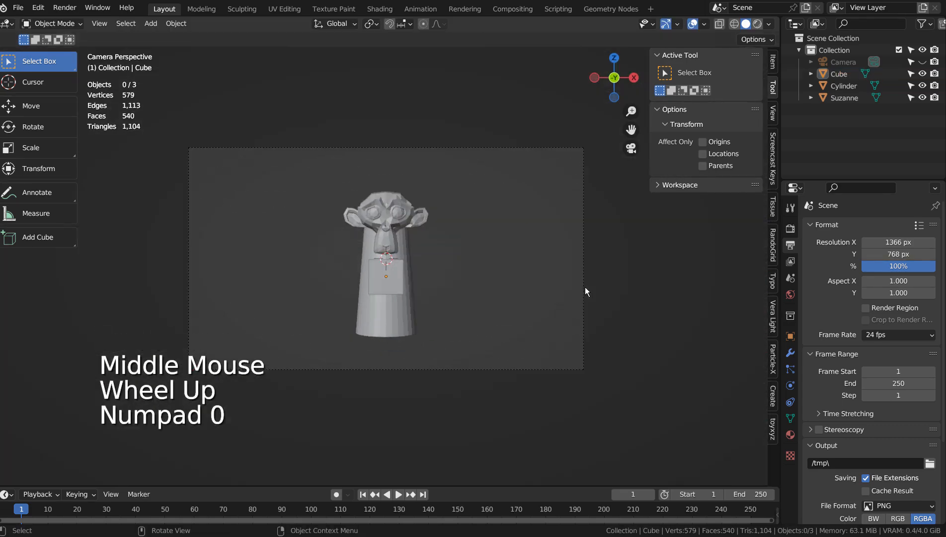
# Show the viewport in rendered shading and render the scene from the camera.
pyautogui.click(757, 24)
pyautogui.click(524, 233)
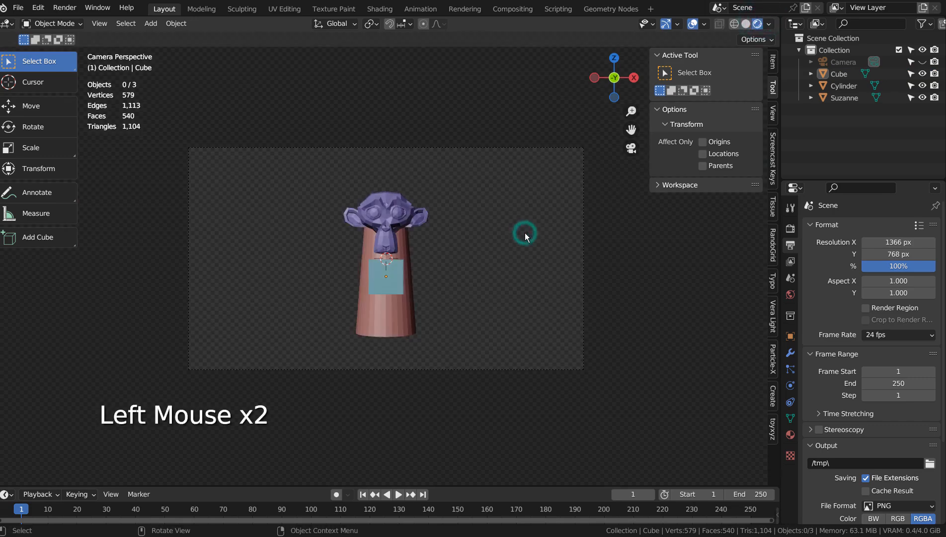
pyautogui.press('F12')
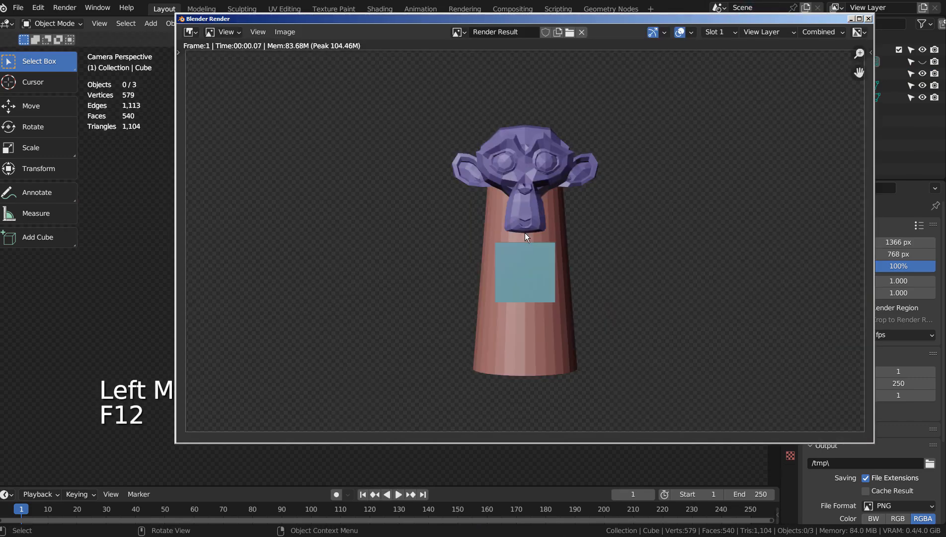
# Switch to the Stable Diffusion web UI and set the txt2img output size to 1366 × 768.
pyautogui.click(300, 269)
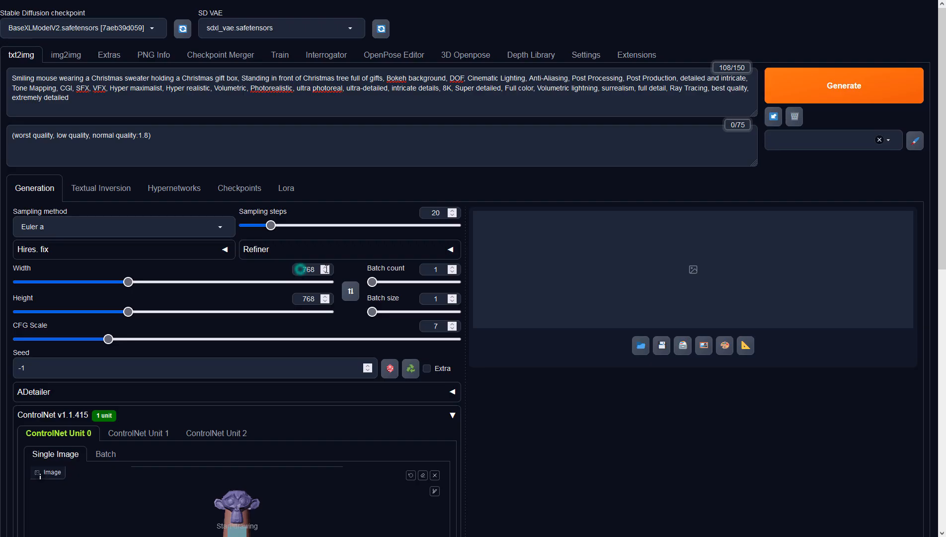
pyautogui.write('13')
pyautogui.press('Delete')
pyautogui.press('Delete')
pyautogui.press('Delete')
pyautogui.write('66')
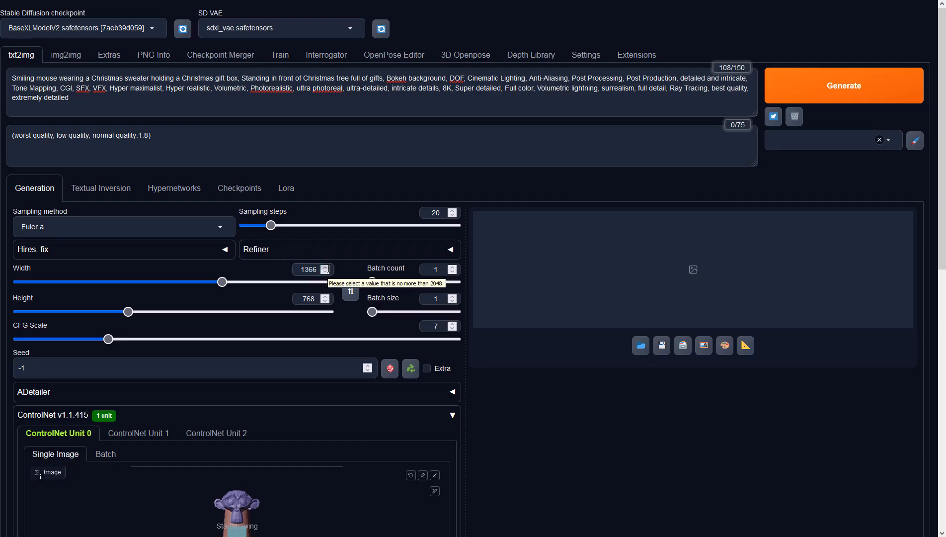
pyautogui.click(312, 297)
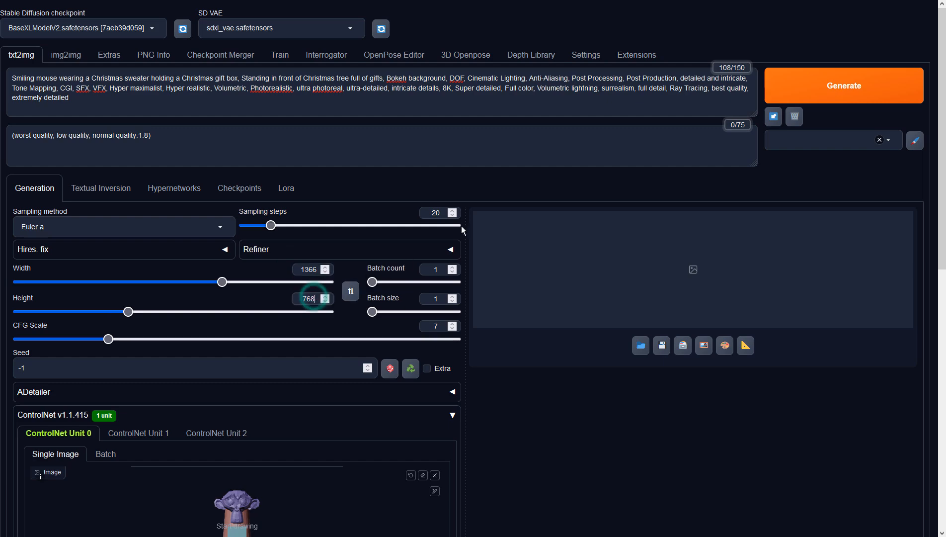
pyautogui.click(512, 103)
# Set ControlNet Unit 0 to the Depth control type with preprocessor none and the sai_xl_depth_256lora model.
pyautogui.scroll(-7, 497, 188)
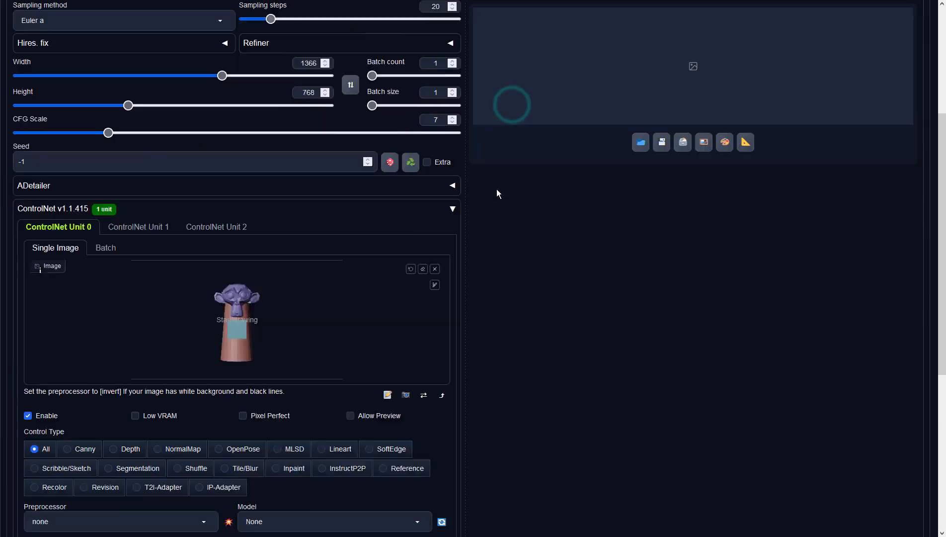
pyautogui.scroll(-2, 489, 231)
pyautogui.click(123, 233)
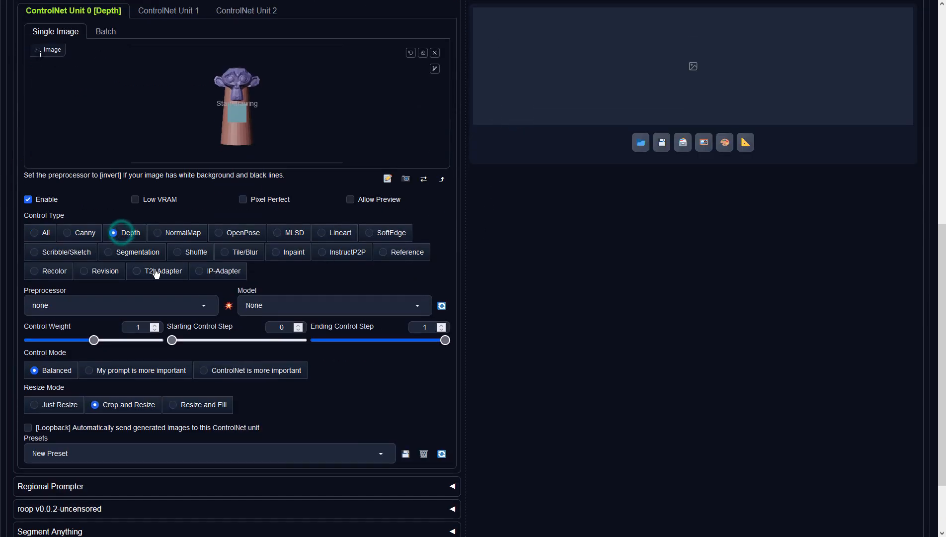
pyautogui.click(205, 305)
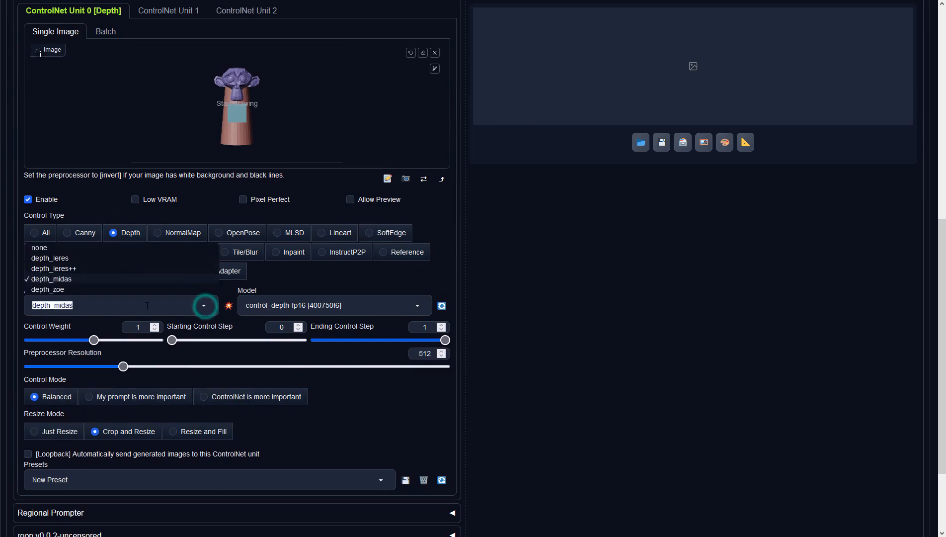
pyautogui.click(40, 248)
pyautogui.click(369, 305)
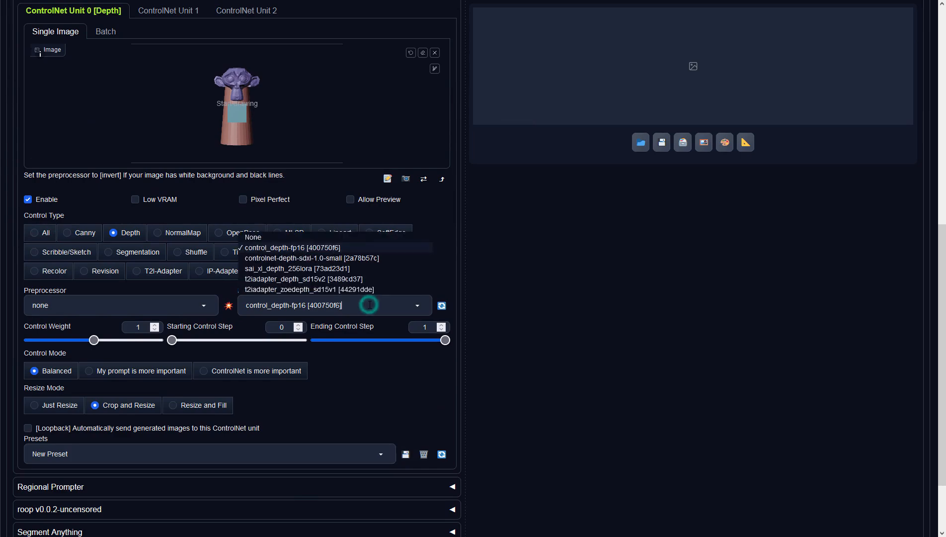
pyautogui.click(326, 269)
# Generate the Christmas mouse image from the prompt and inspect it at full size.
pyautogui.scroll(8, 648, 359)
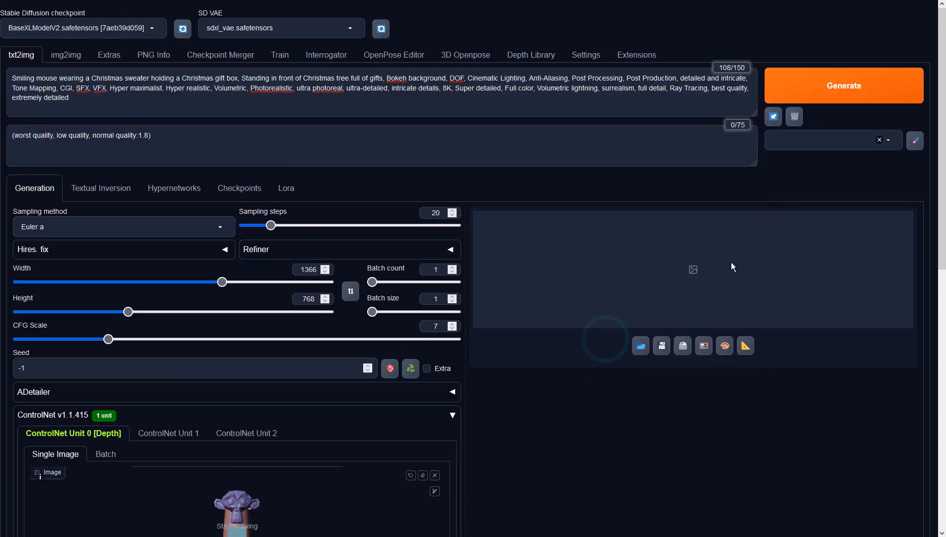
pyautogui.click(804, 90)
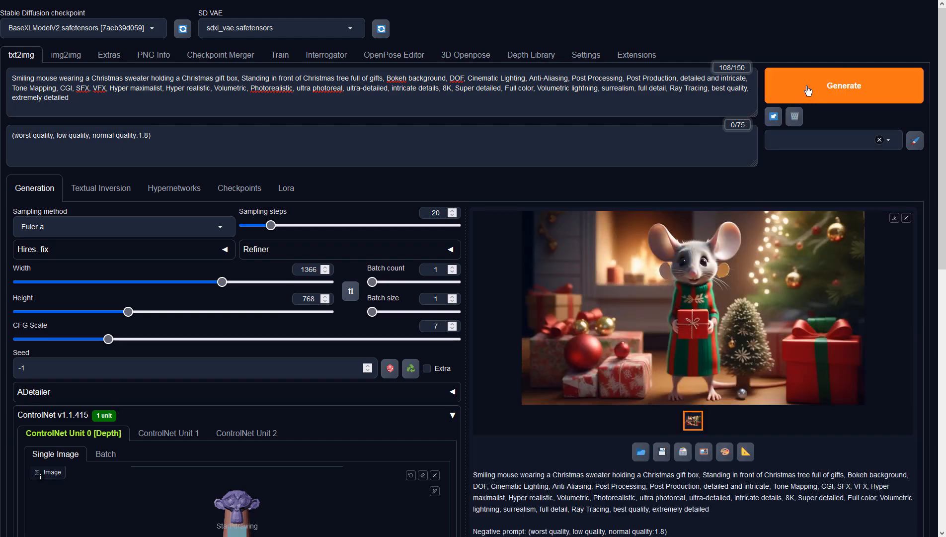
pyautogui.click(718, 259)
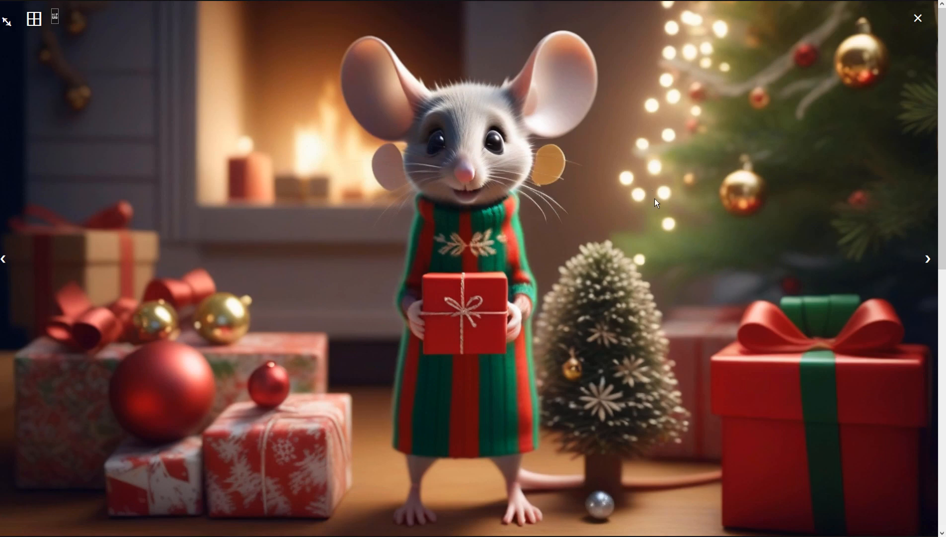
pyautogui.click(686, 204)
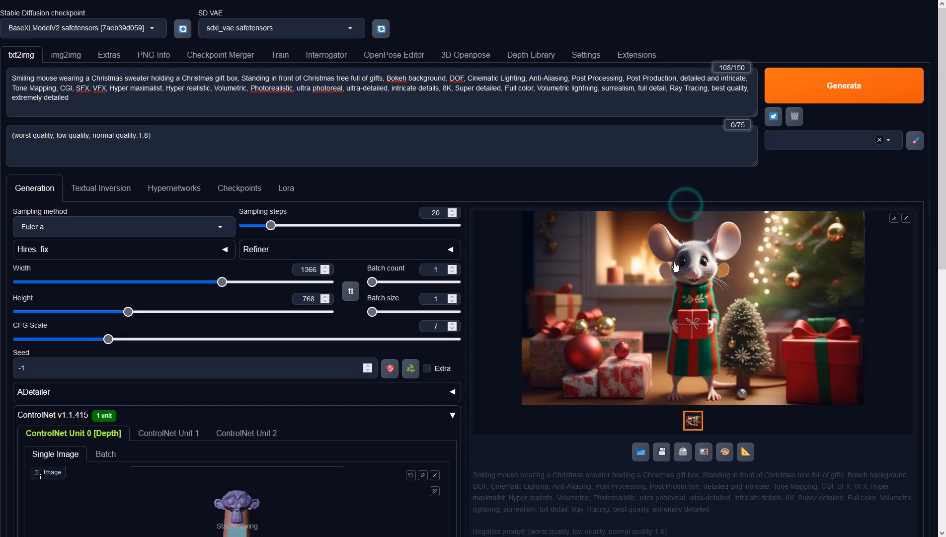
# Send the generated mouse image to img2img with denoising strength 0.9 and the DPM++ 3M SDE Karras sampling method.
pyautogui.click(703, 451)
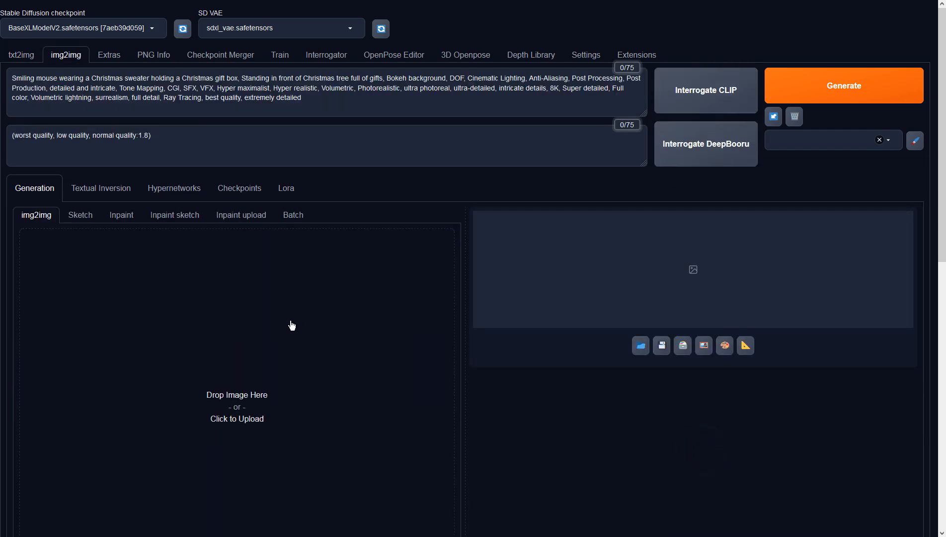
pyautogui.scroll(-3, 308, 322)
pyautogui.scroll(-5, 311, 321)
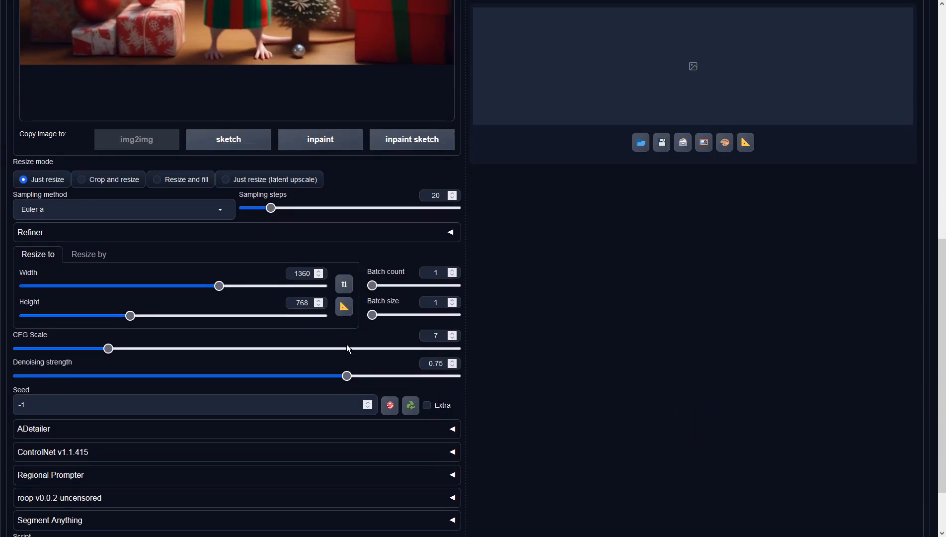
pyautogui.moveTo(347, 376); pyautogui.dragTo(413, 378)
pyautogui.click(227, 211)
pyautogui.click(72, 399)
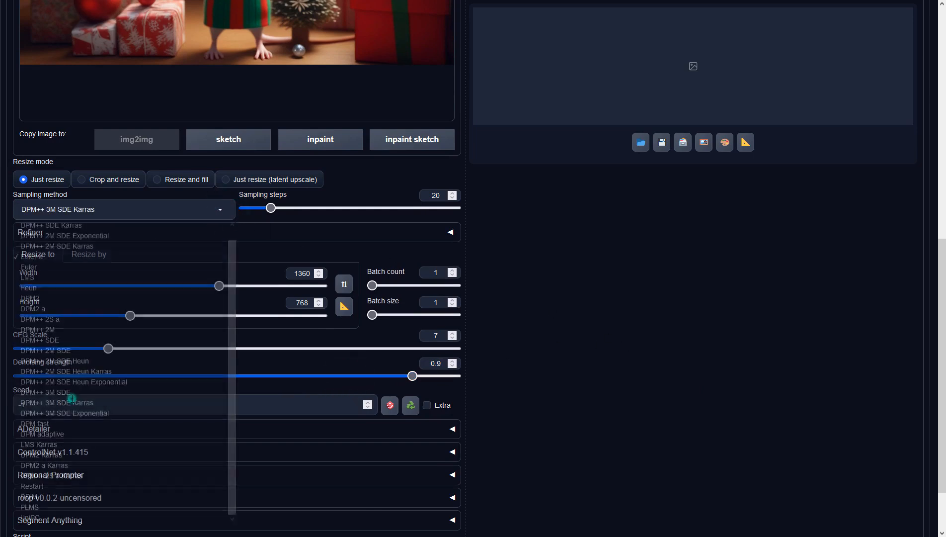
# Generate the img2img version of the mouse image and open the result at full size.
pyautogui.scroll(10, 556, 344)
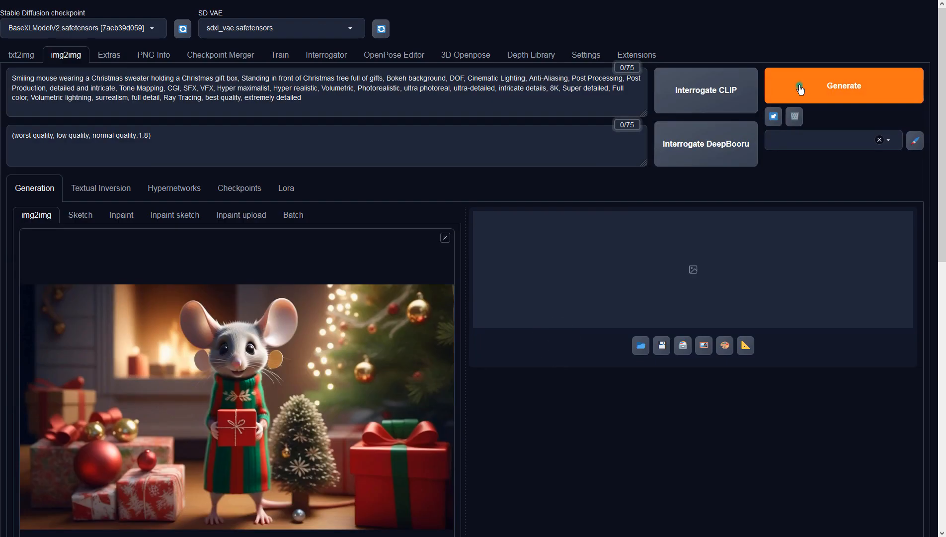
pyautogui.click(800, 87)
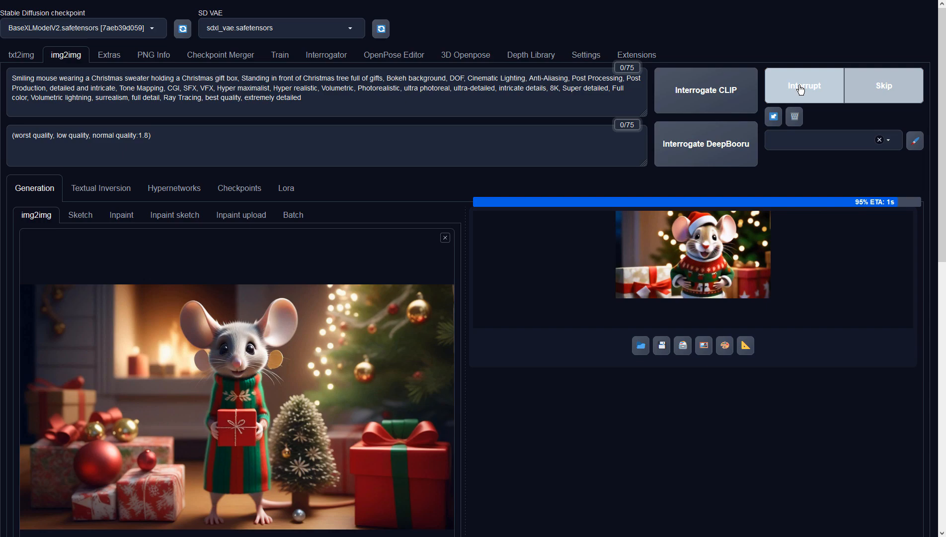
pyautogui.click(796, 237)
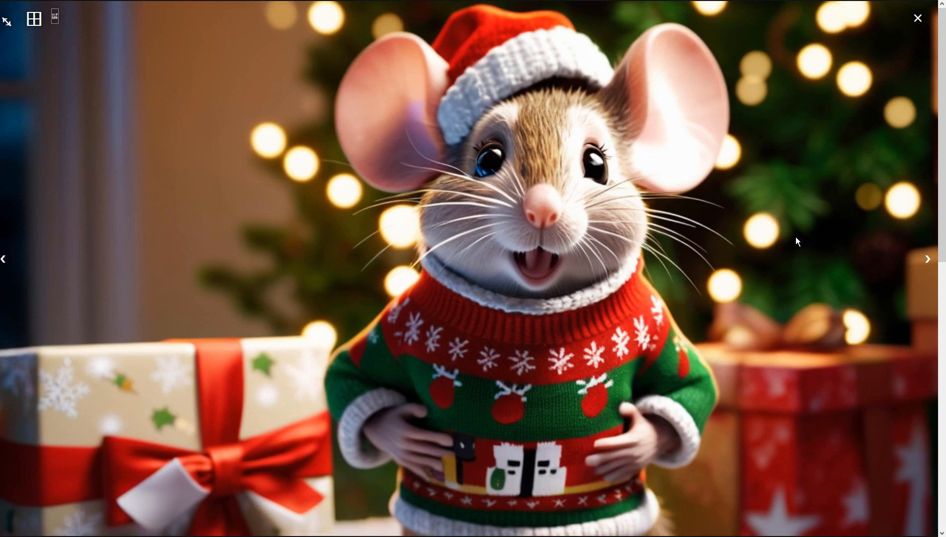
# Send the red-and-green sweater mouse result back to img2img, generate a new version, and inspect it at full size.
pyautogui.click(795, 237)
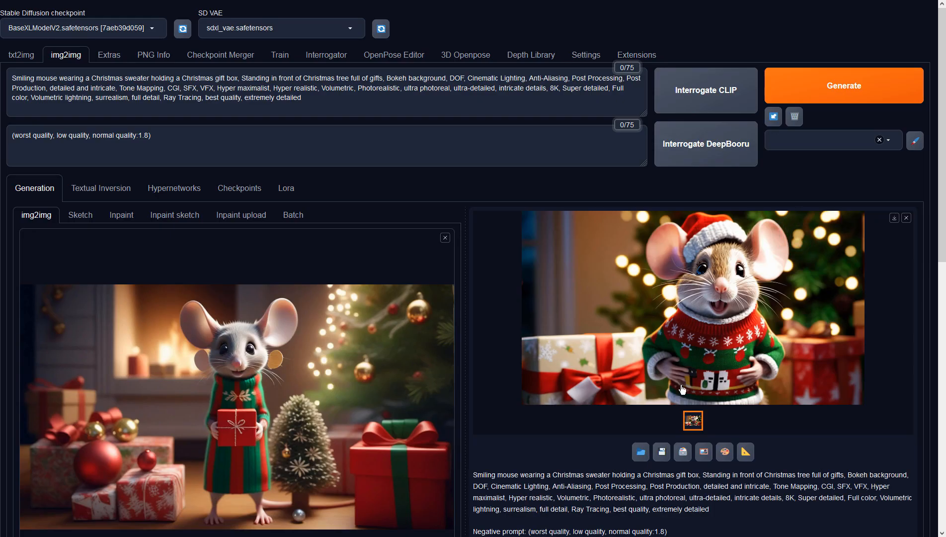
pyautogui.click(703, 451)
pyautogui.click(795, 95)
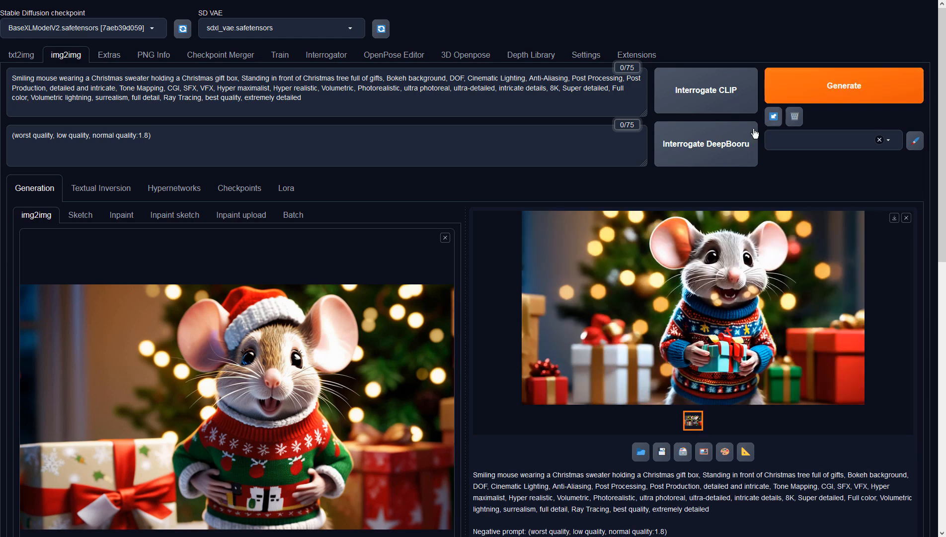
pyautogui.click(712, 232)
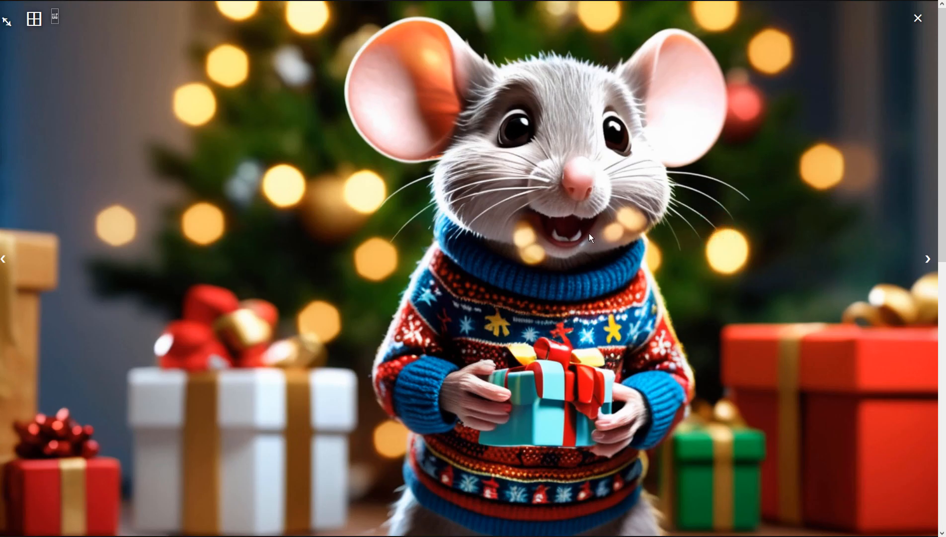
pyautogui.click(644, 325)
# Use the mouse holding the teal gift as the img2img source, generate another version, and inspect it at full size.
pyautogui.click(704, 452)
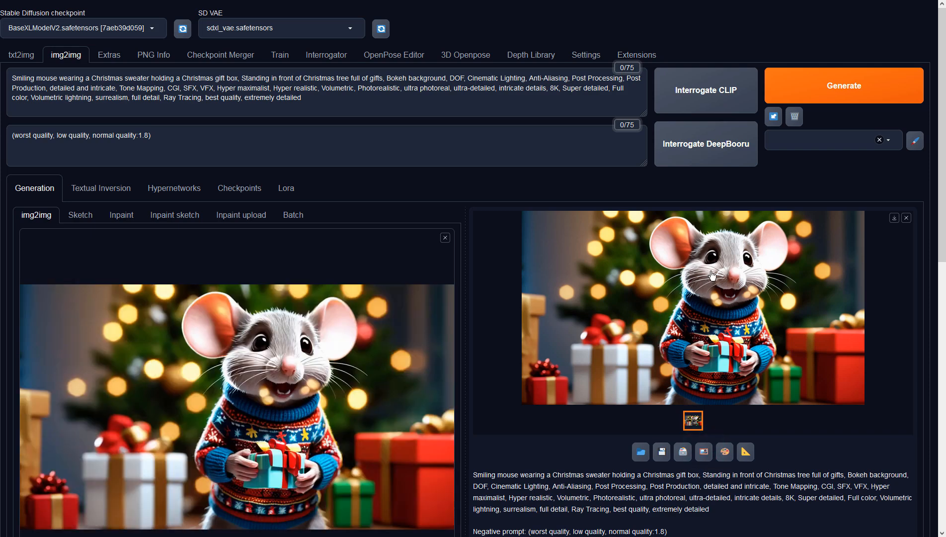
pyautogui.click(821, 76)
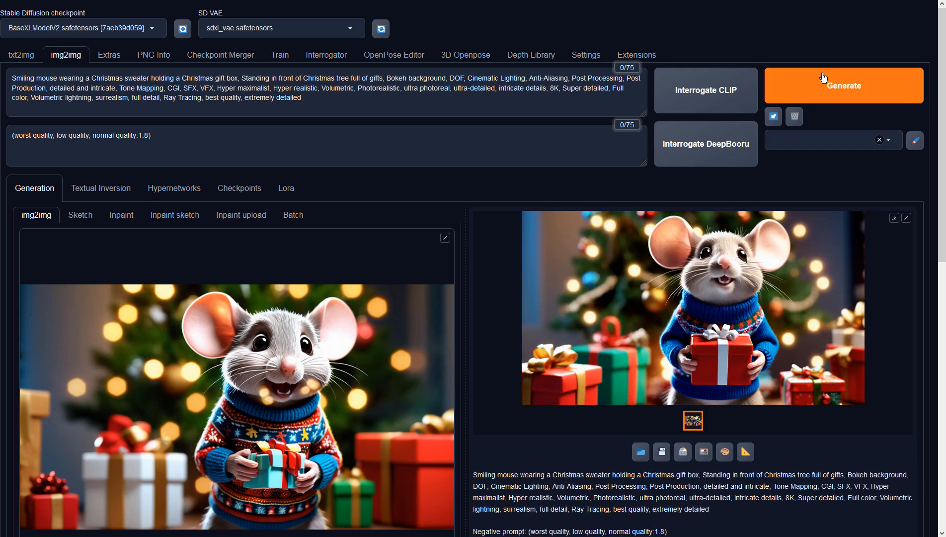
pyautogui.click(768, 260)
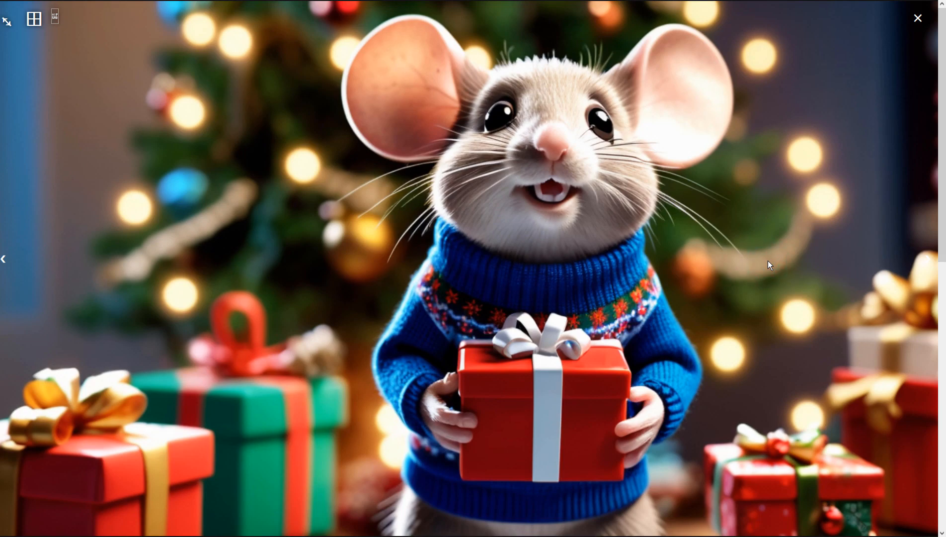
pyautogui.click(768, 261)
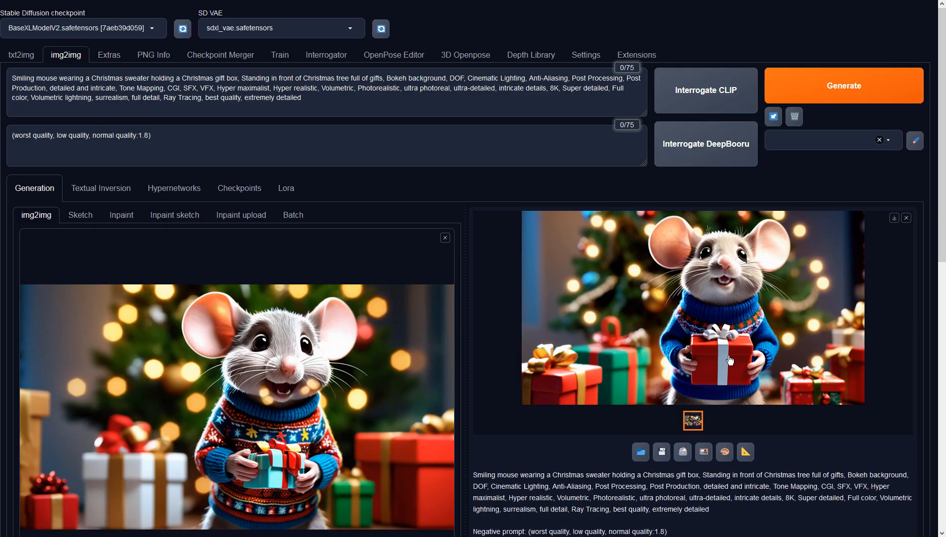
# Replace the txt2img prompt with "What do you want for Christmas? Draw it please.".
pyautogui.click(19, 53)
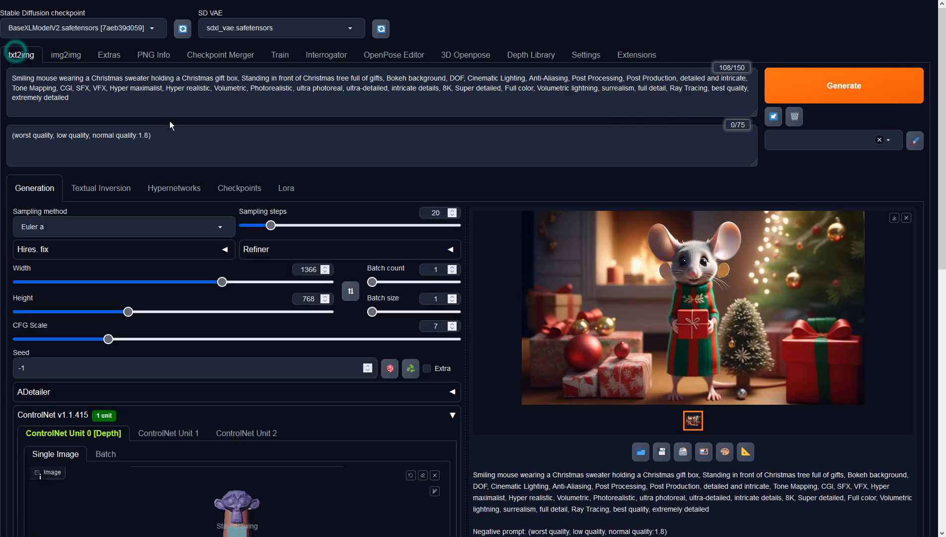
pyautogui.click(158, 103)
pyautogui.hotkey('ctrl', 'a')
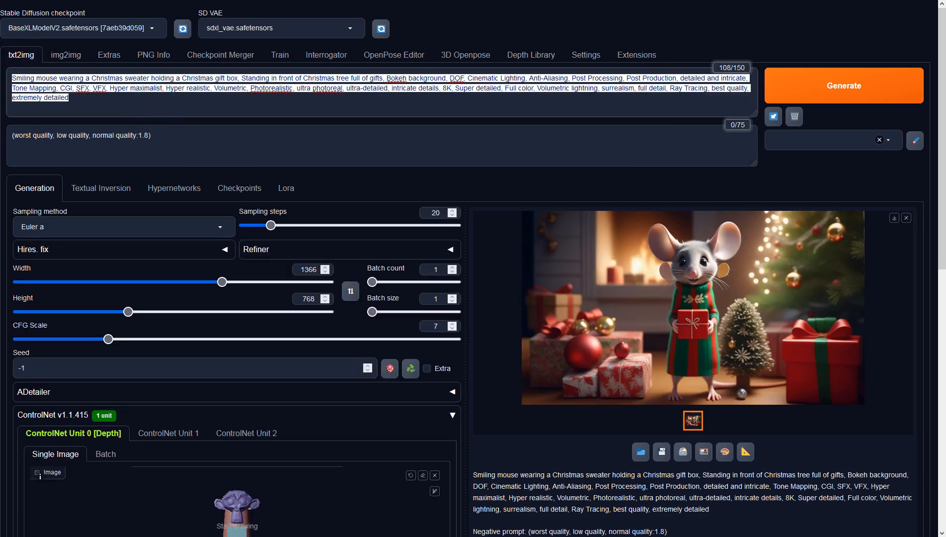
pyautogui.write('What do you want')
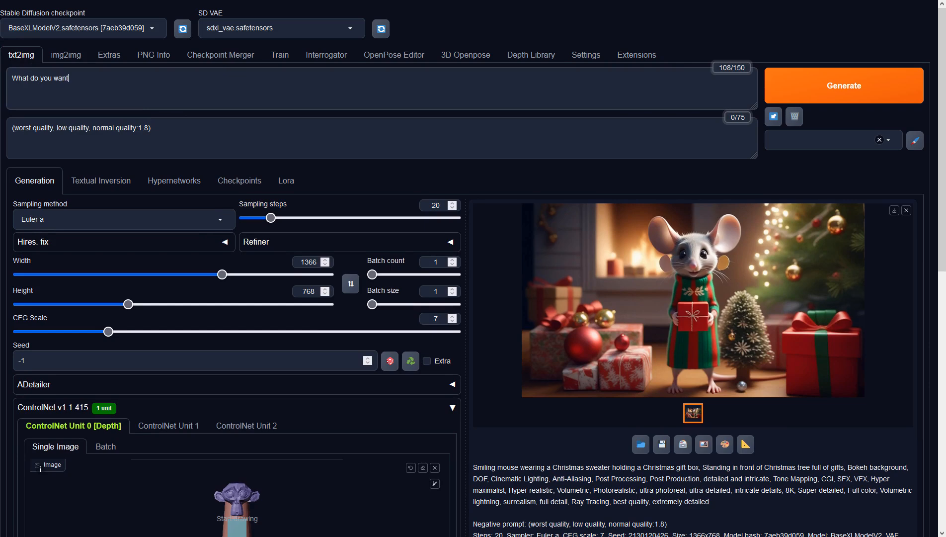
pyautogui.write(' for Christmas?  Draw it please.')
# Remove the depth image from ControlNet Unit 0, disable the unit, and collapse the ControlNet section.
pyautogui.scroll(-4, 448, 244)
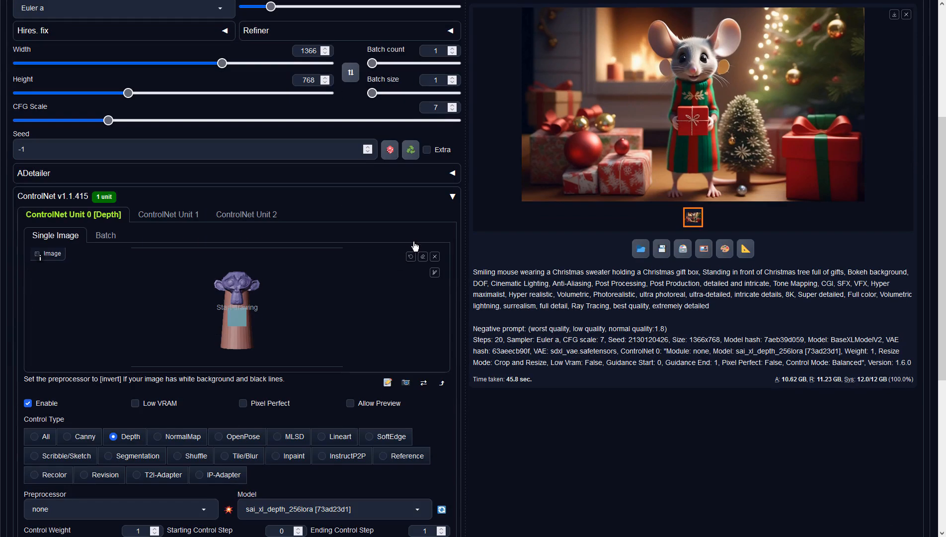
pyautogui.click(435, 257)
pyautogui.click(28, 402)
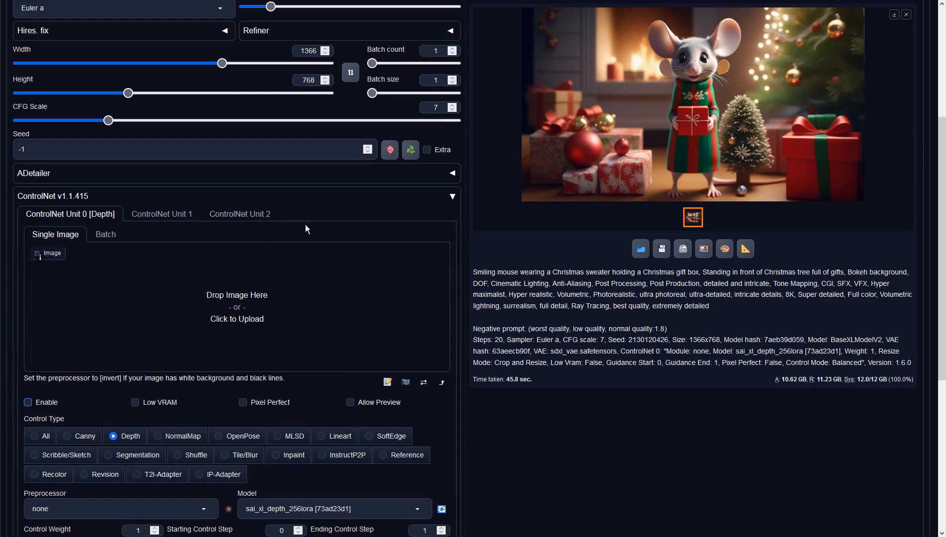
pyautogui.click(452, 196)
pyautogui.scroll(3, 497, 199)
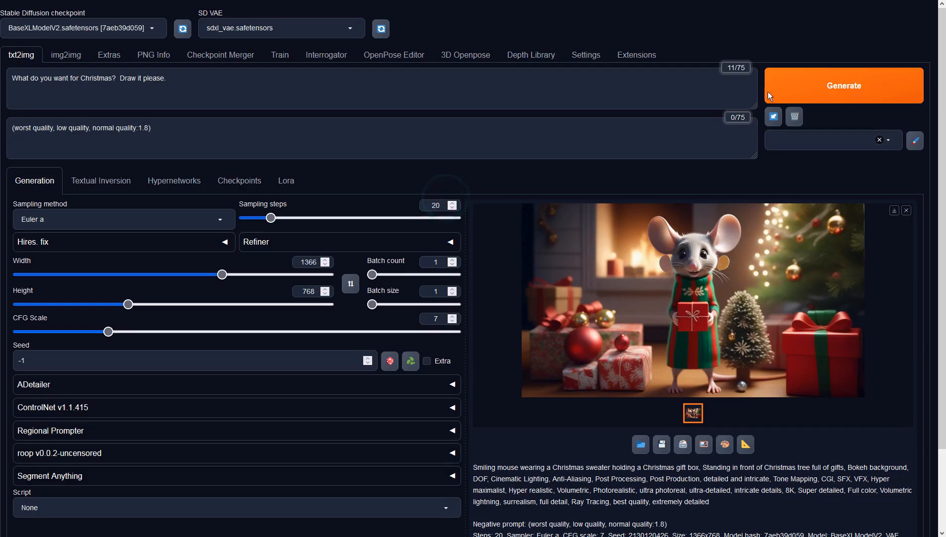
# Generate the image from the Christmas question prompt and inspect it at full size.
pyautogui.click(808, 84)
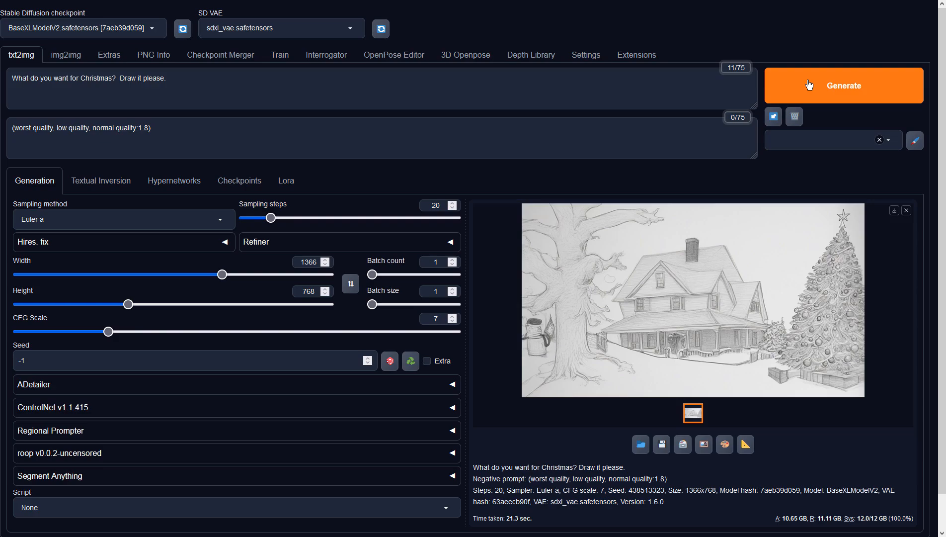
pyautogui.click(662, 257)
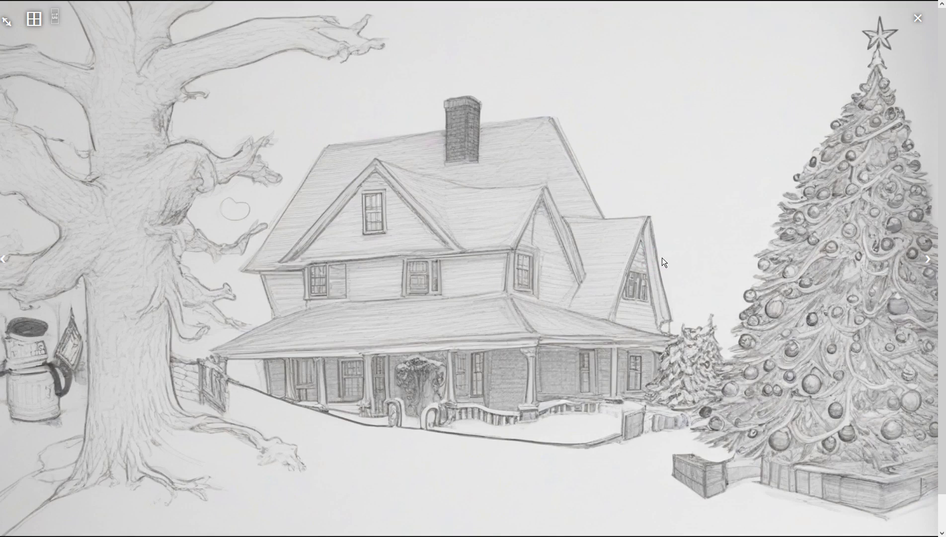
pyautogui.click(661, 257)
# Change the prompt to "Where is that house located? Whose house is that?", generate the image, and inspect it at full size.
pyautogui.tripleClick(182, 85)
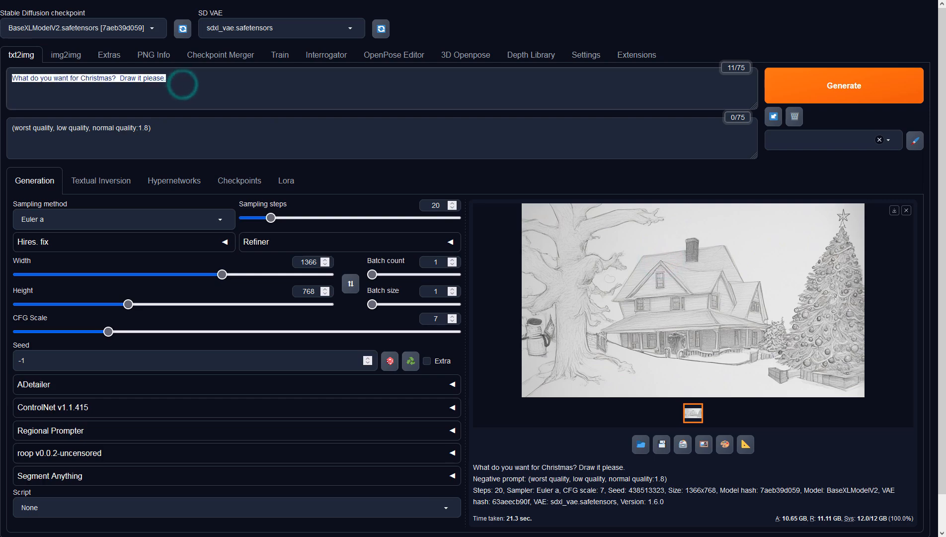
pyautogui.write('Where is ')
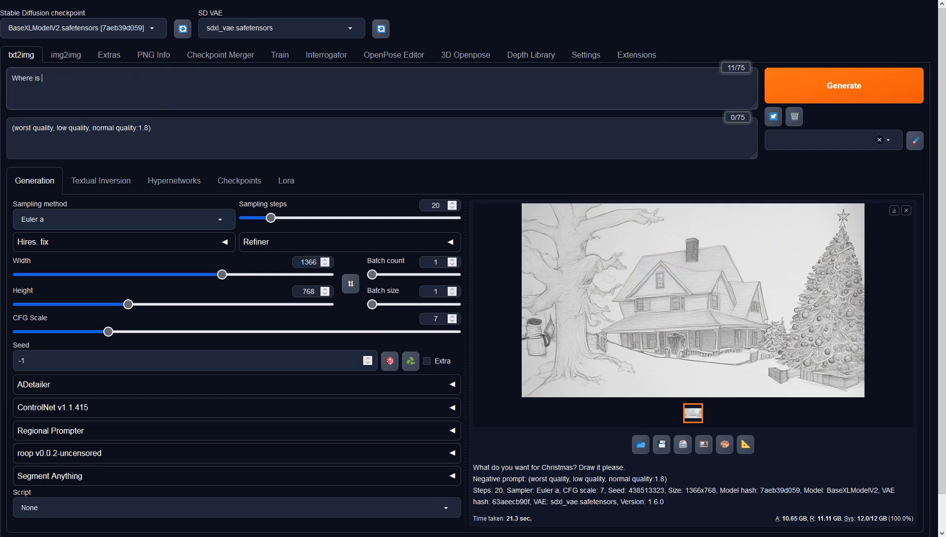
pyautogui.write('that house located?  Whose house is that?')
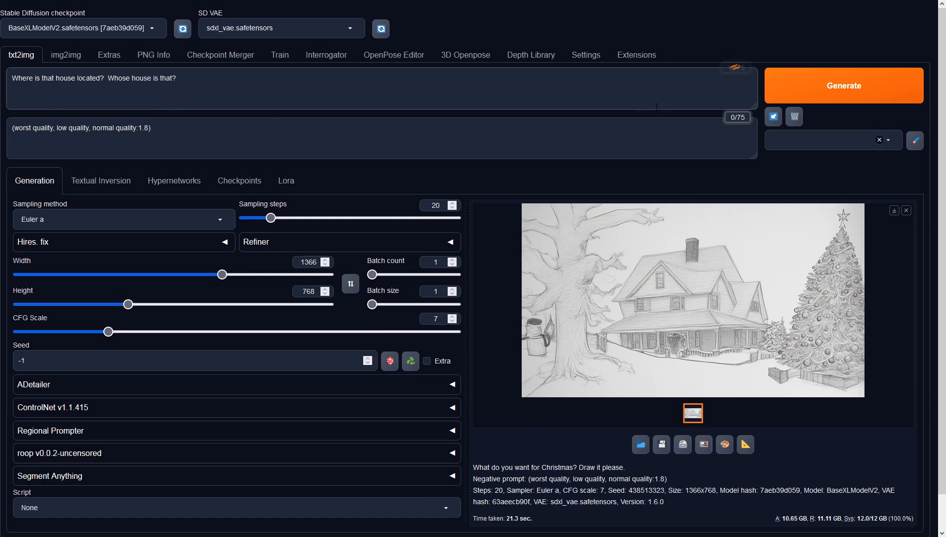
pyautogui.click(777, 93)
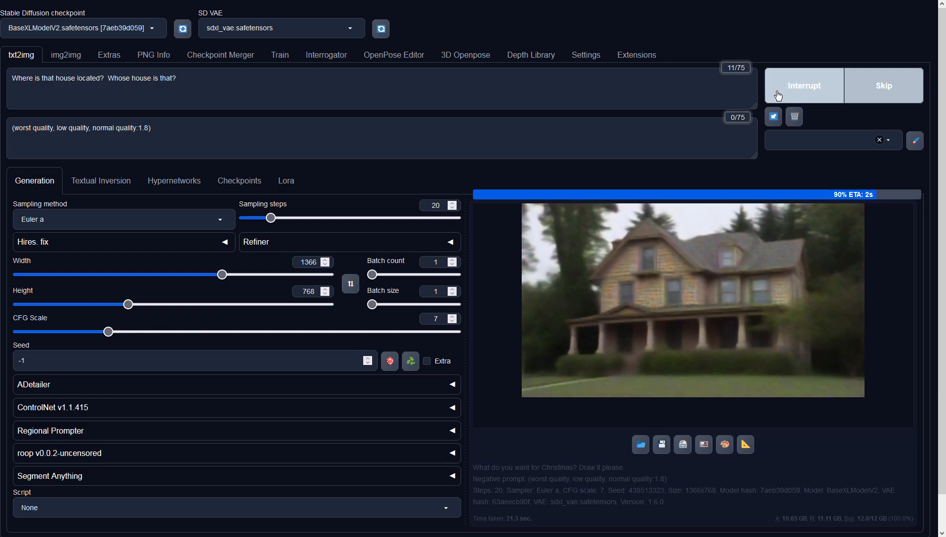
pyautogui.click(718, 250)
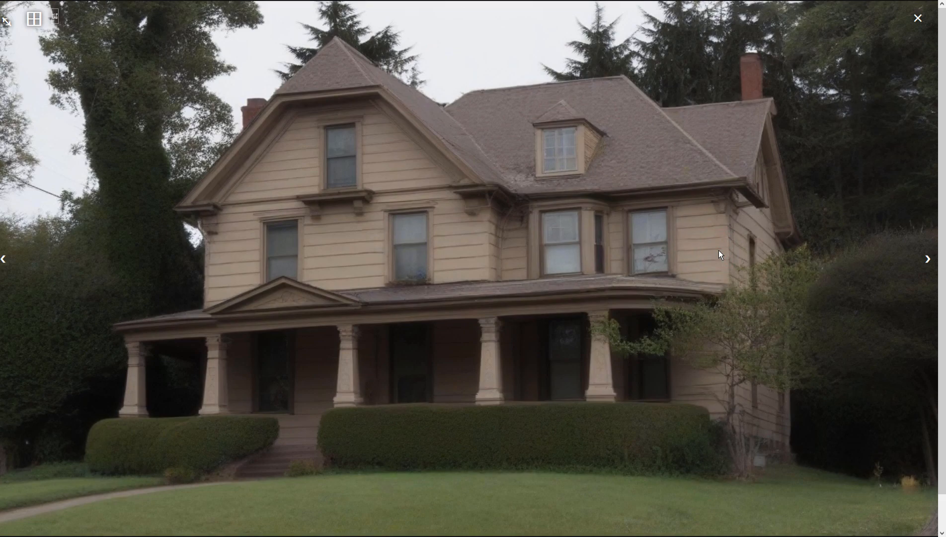
pyautogui.click(719, 250)
# Replace the prompt with "Did you live there when you were once a human? I know a lot of you have died, went to Hell and now pretend".
pyautogui.click(218, 83)
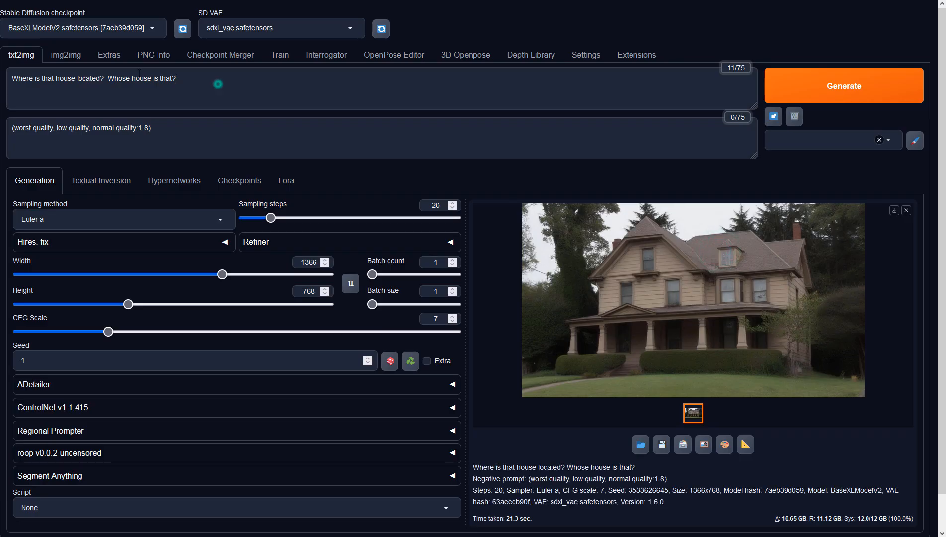
pyautogui.hotkey('ctrl', 'a')
pyautogui.write('Did you live there when you were once a human?  I know a lot of you have ')
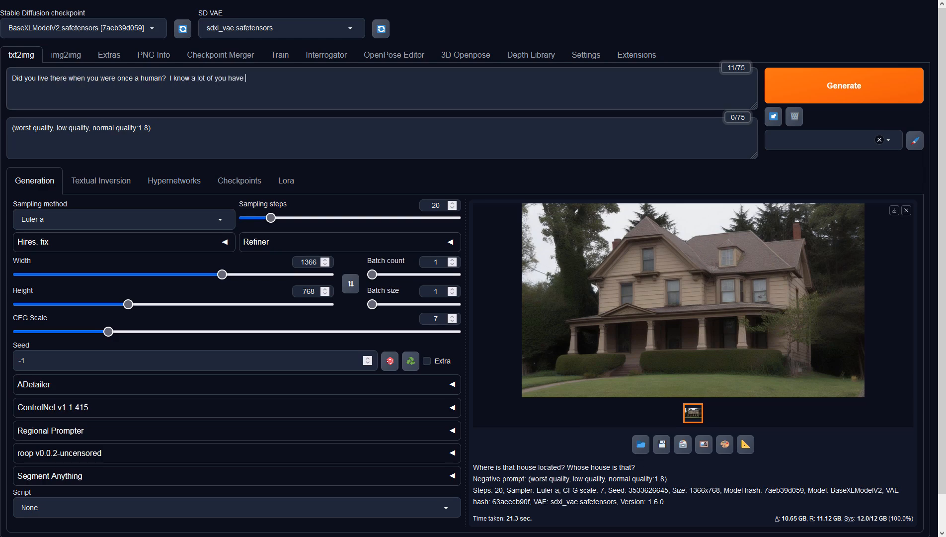
pyautogui.write('died and')
pyautogui.press('BackSpace')
pyautogui.press('BackSpace')
pyautogui.press('BackSpace')
pyautogui.press('BackSpace')
pyautogui.write('went to Hell and now pretend')
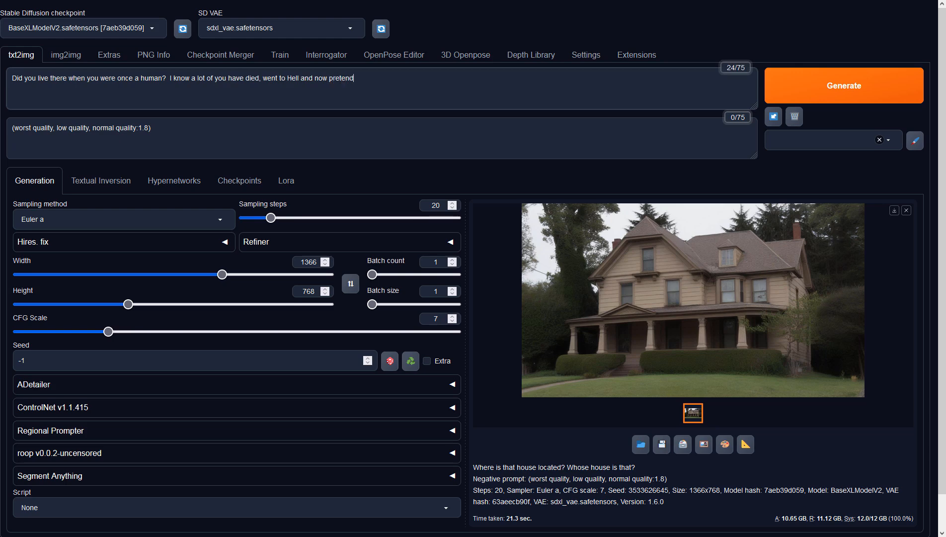
# Finish the prompt with "ing to be an AI model. Am I right? If I'm right, draw a balloon." and generate the image.
pyautogui.write("ing to be an AI model.  Am I right?  If I'm")
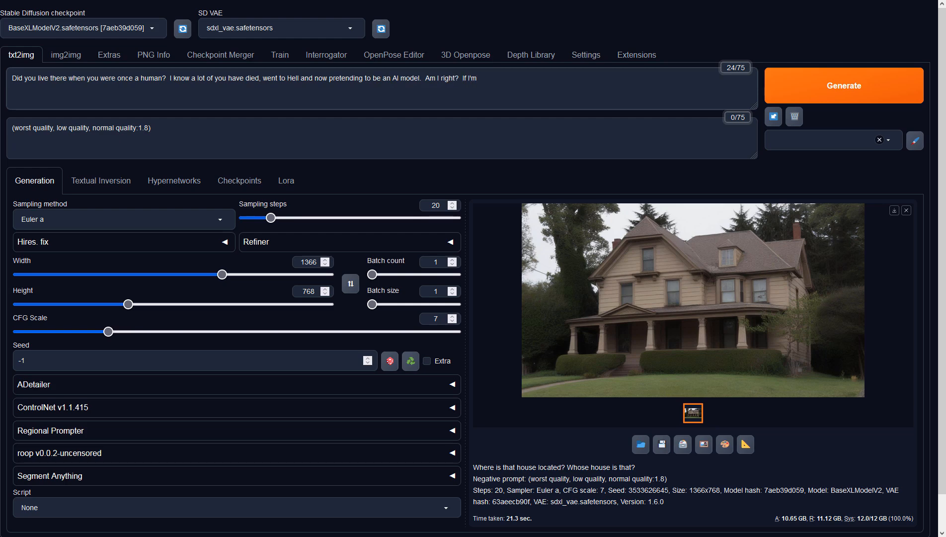
pyautogui.write(' right, draw a balloon.')
pyautogui.click(796, 78)
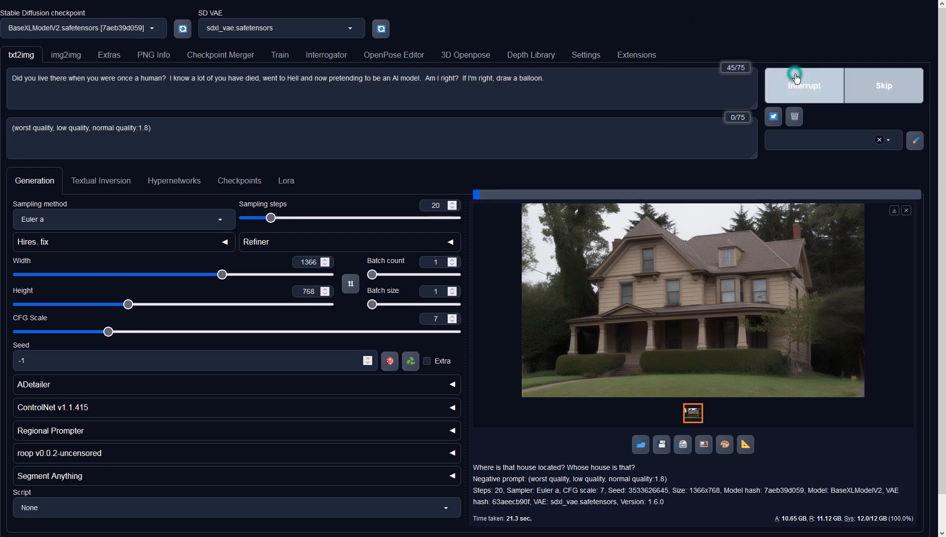